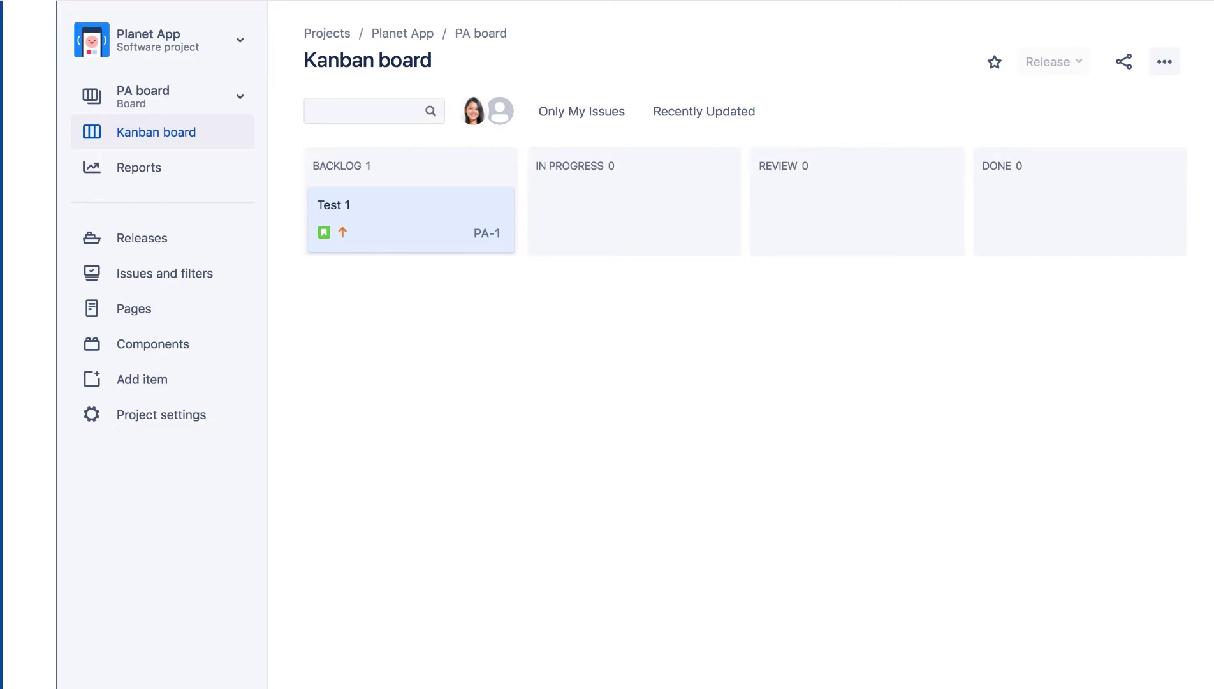
Step: Open Project settings for the Planet App project from the sidebar
left_click(161, 418)
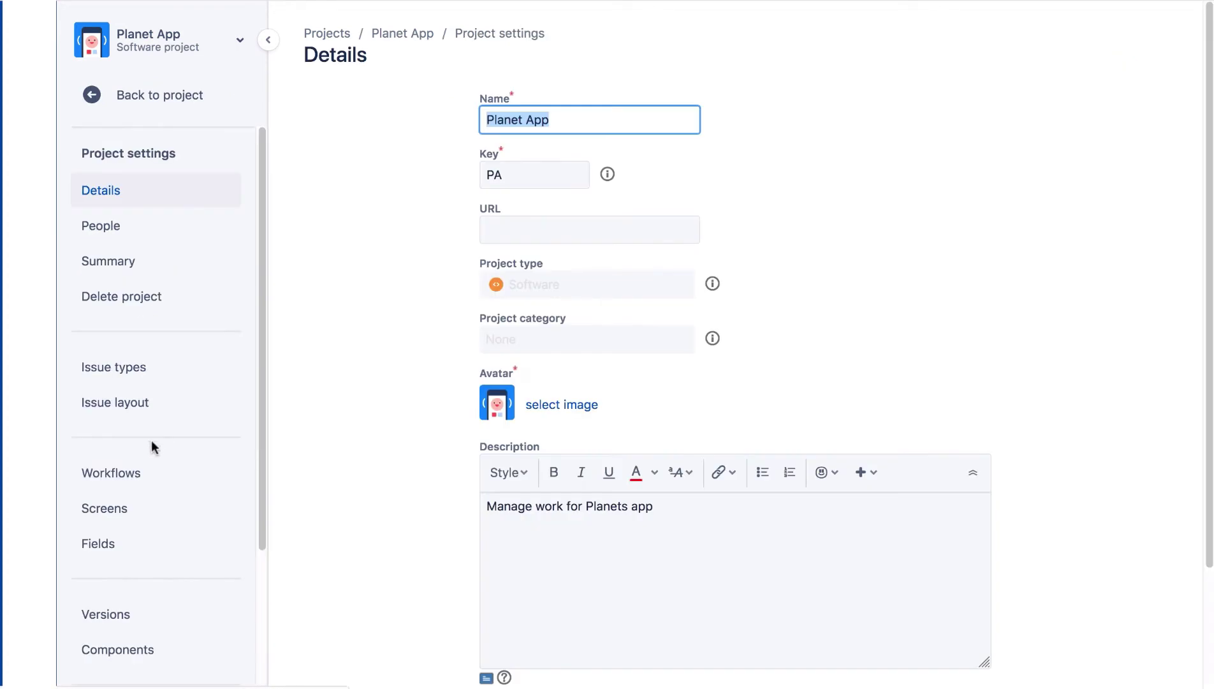
Step: Show the Default Field Configuration and list the five screens that use Assignee
left_click(116, 536)
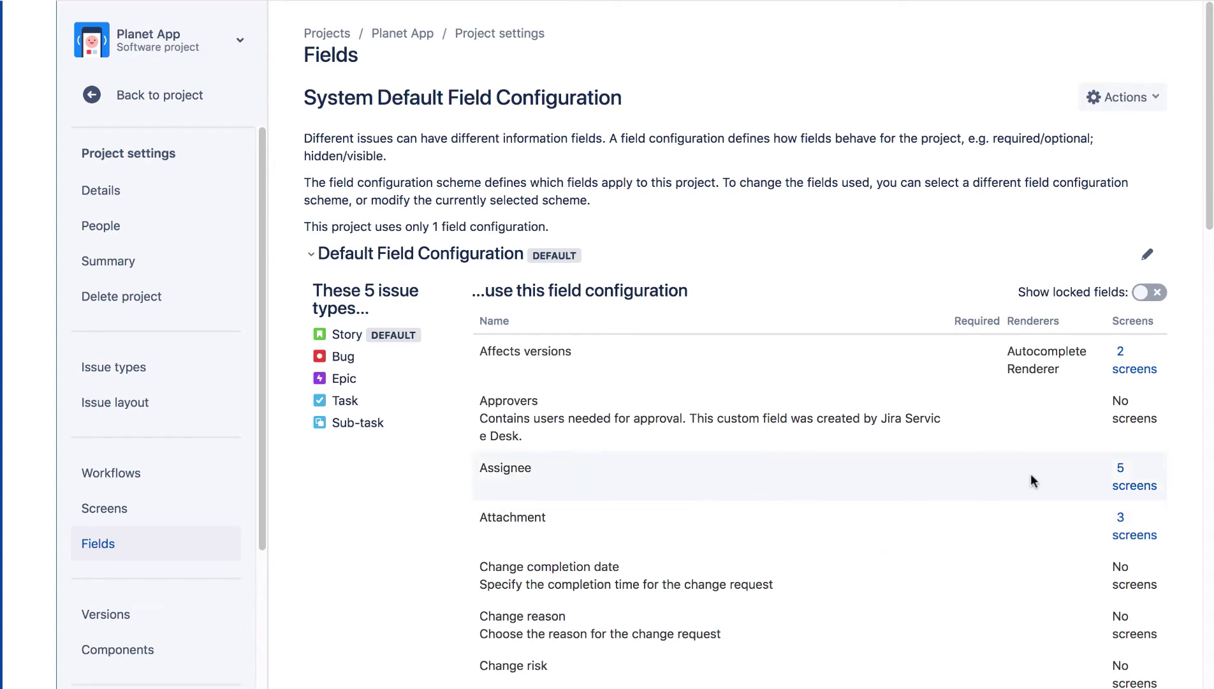
left_click(1147, 490)
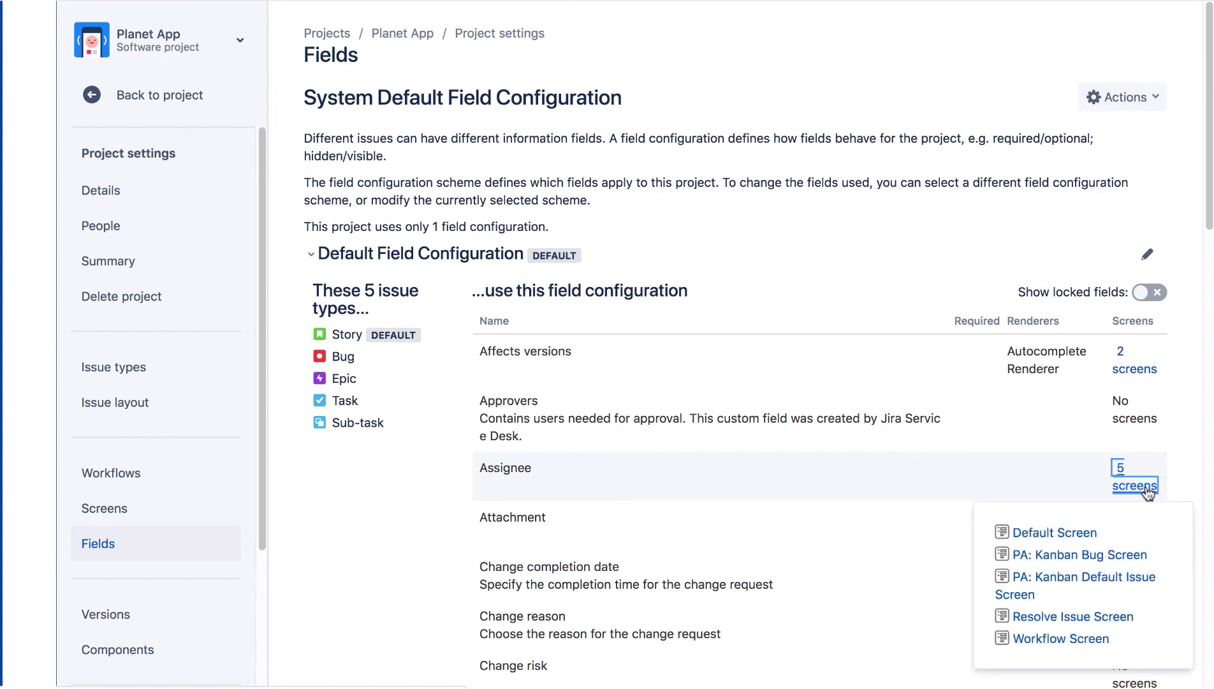
Step: Scroll through the Default Field Configuration to review each field's screen usage
scroll(917, 508, "down", 2)
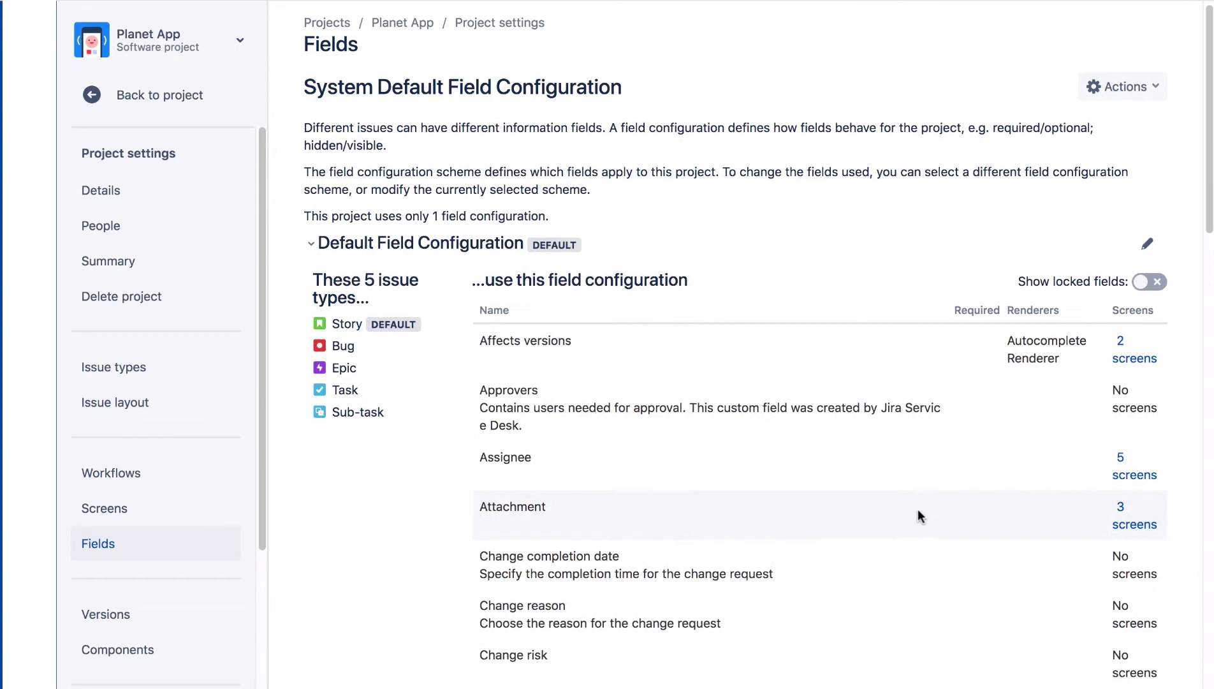
scroll(919, 511, "down", 5)
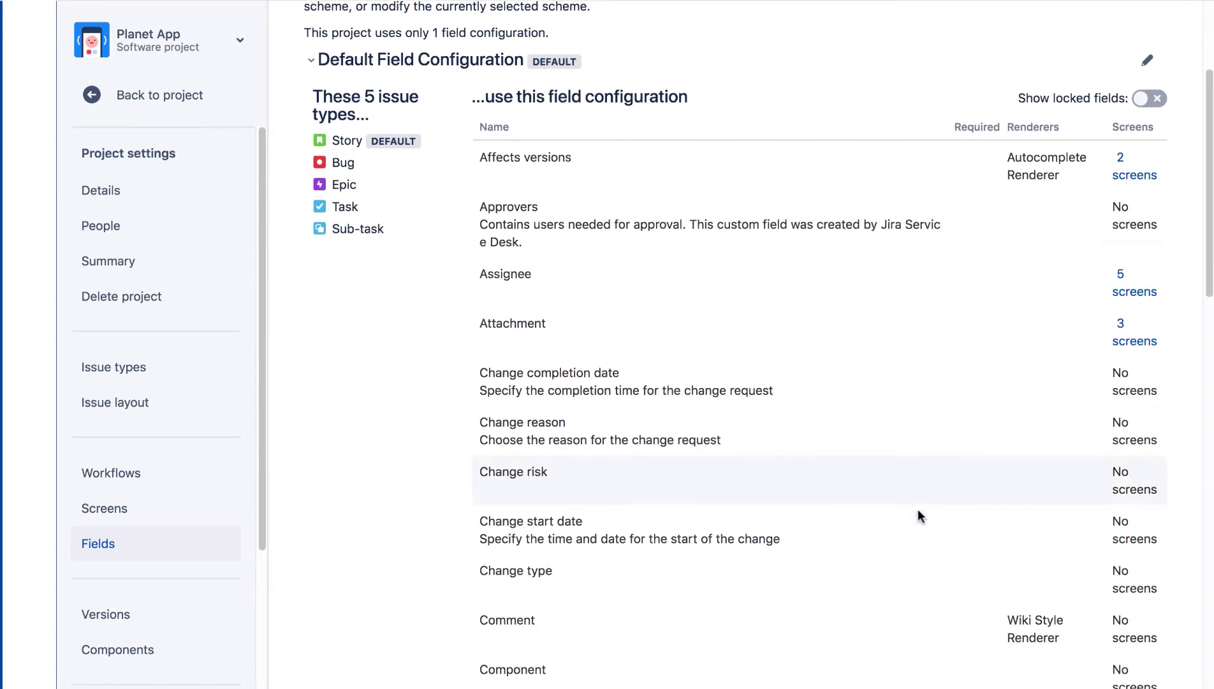
scroll(918, 514, "down", 15)
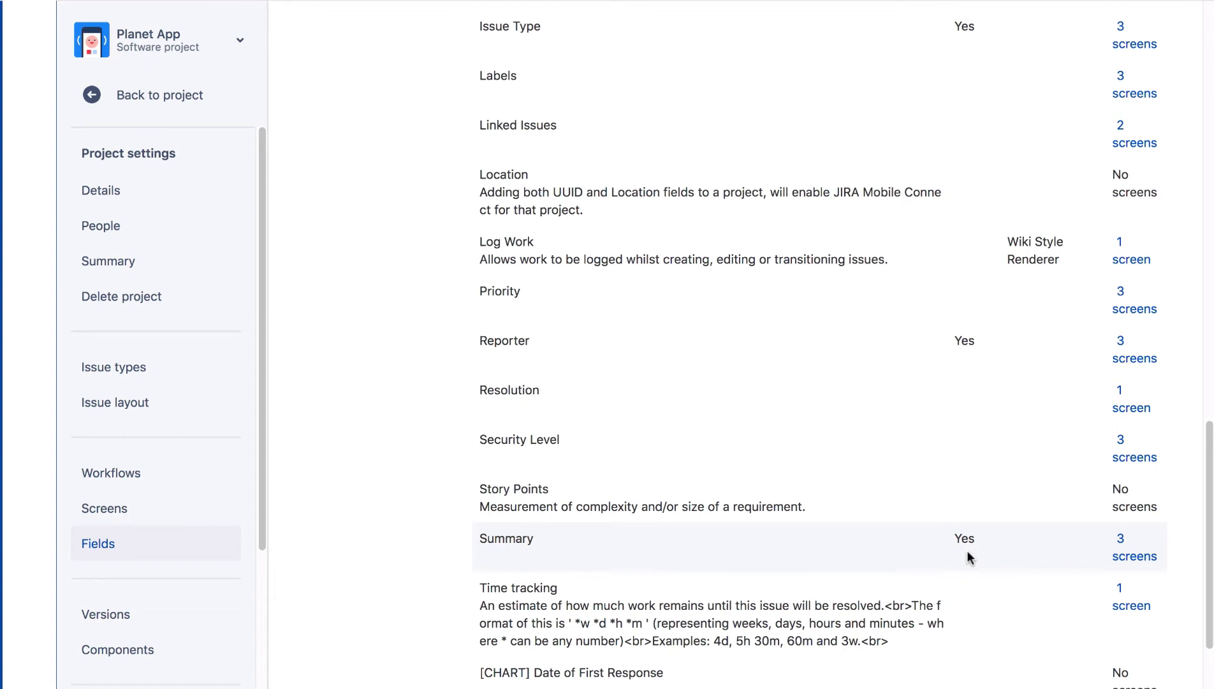
Step: Start a new issue with the C shortcut and set its type to Bug
key("c")
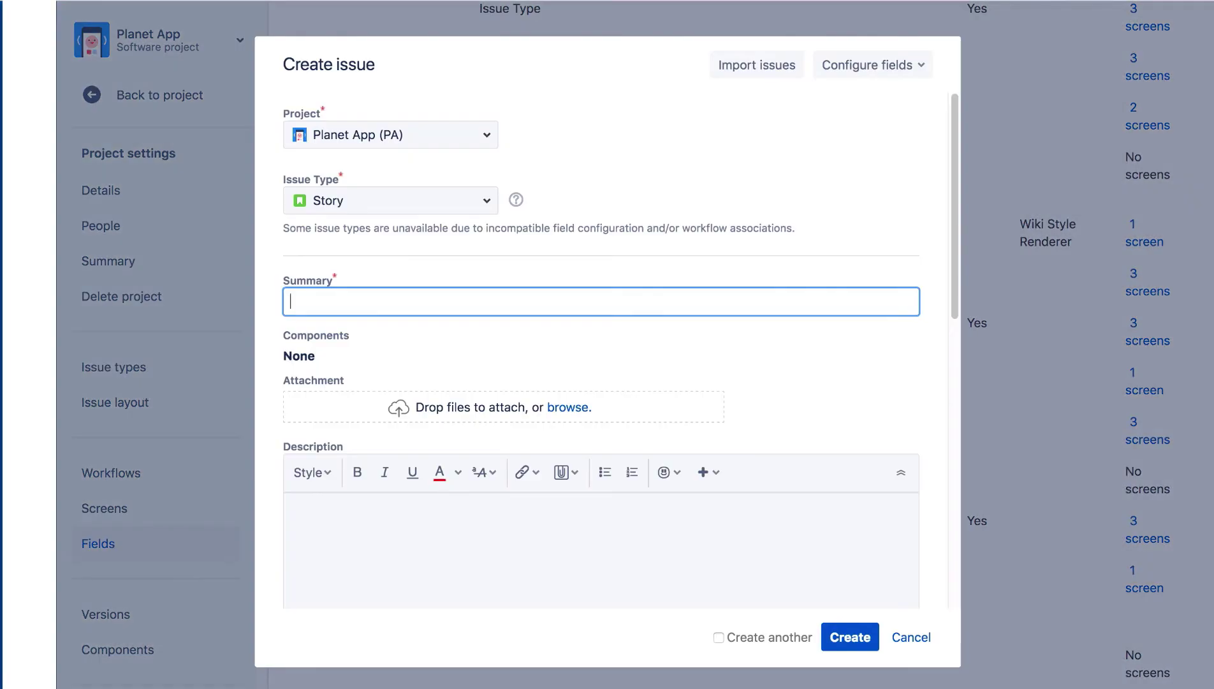
left_click(486, 205)
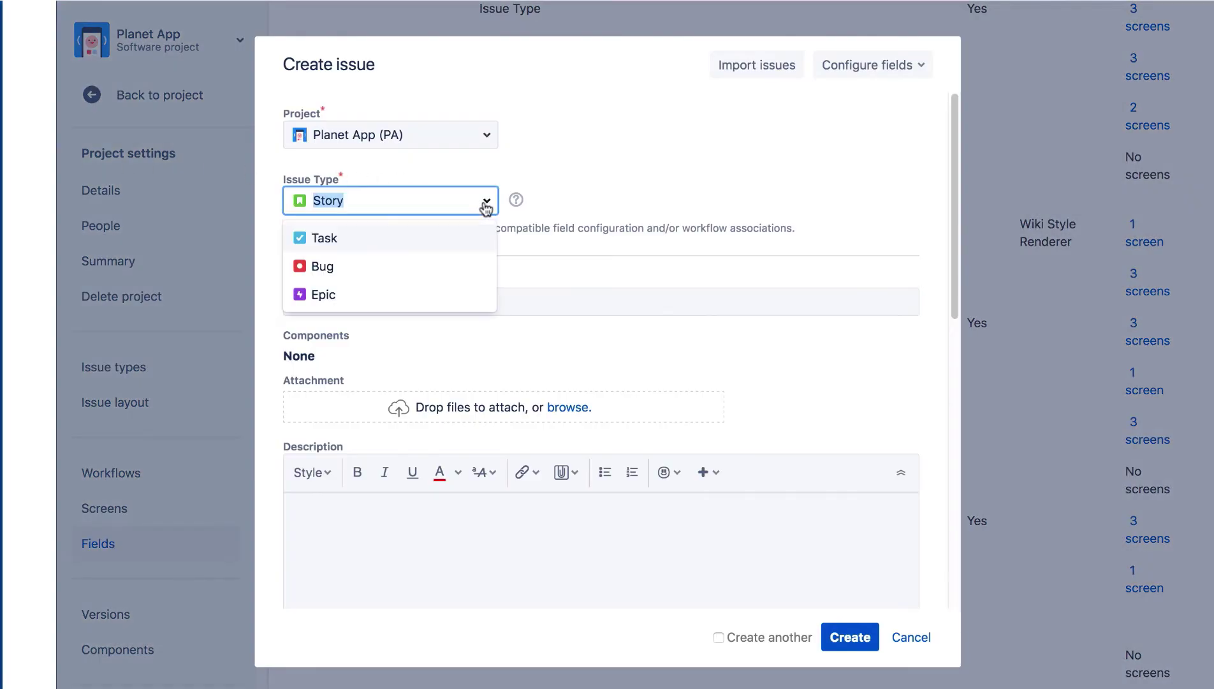
left_click(471, 264)
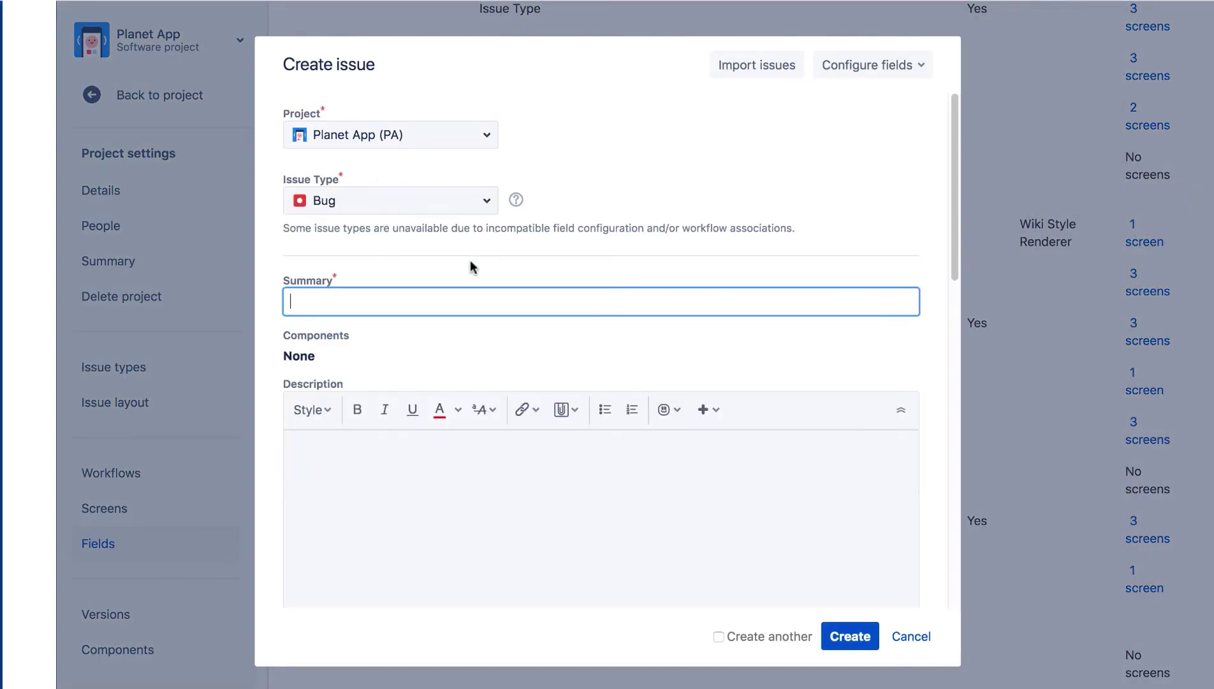
Step: Review the Bug form fields and try submitting it without a summary
scroll(470, 265, "down", 2)
scroll(471, 261, "down", 6)
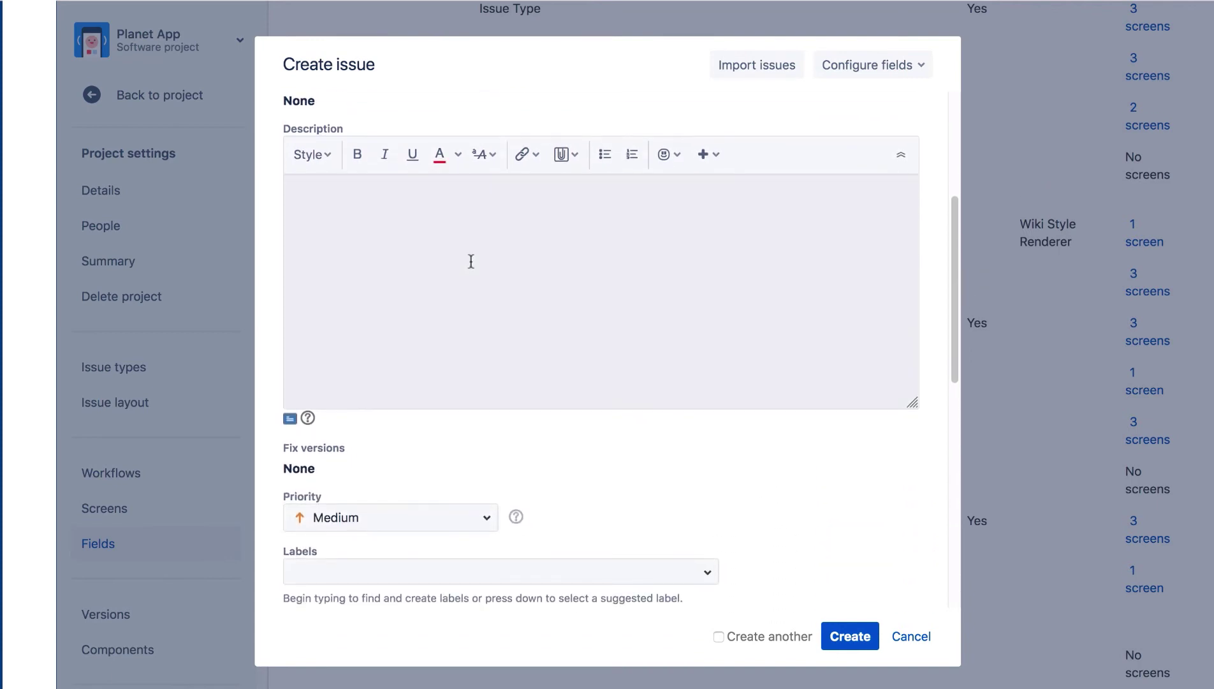
scroll(471, 261, "down", 5)
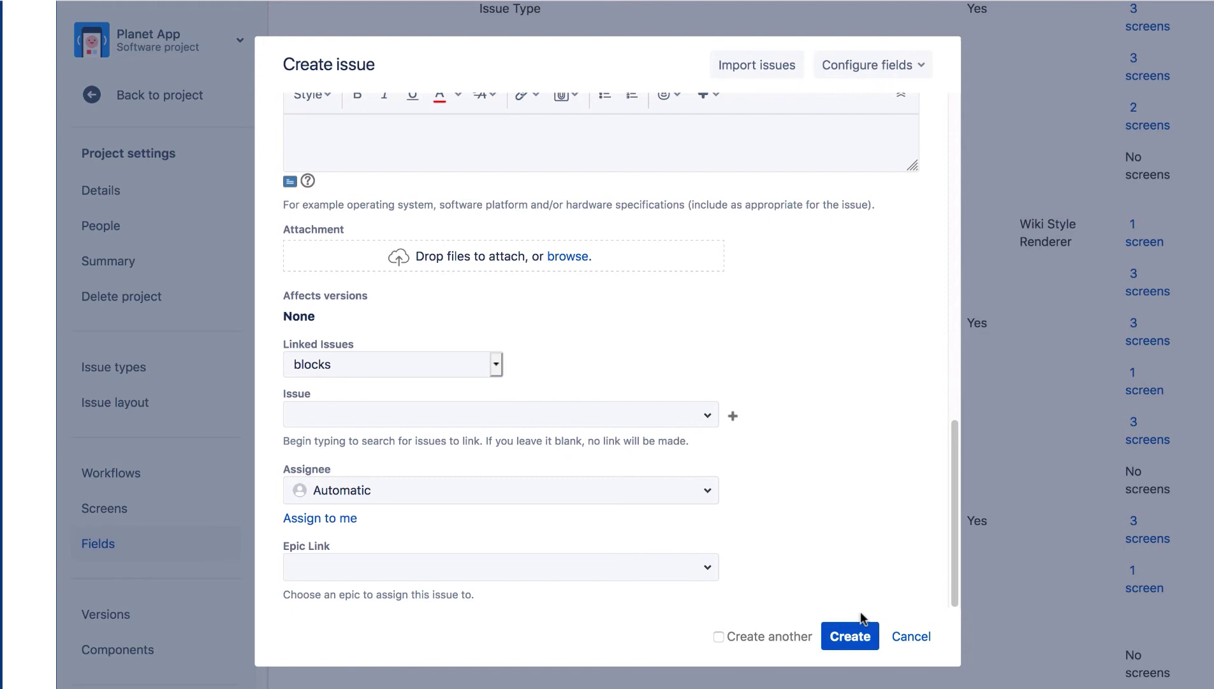
left_click(851, 637)
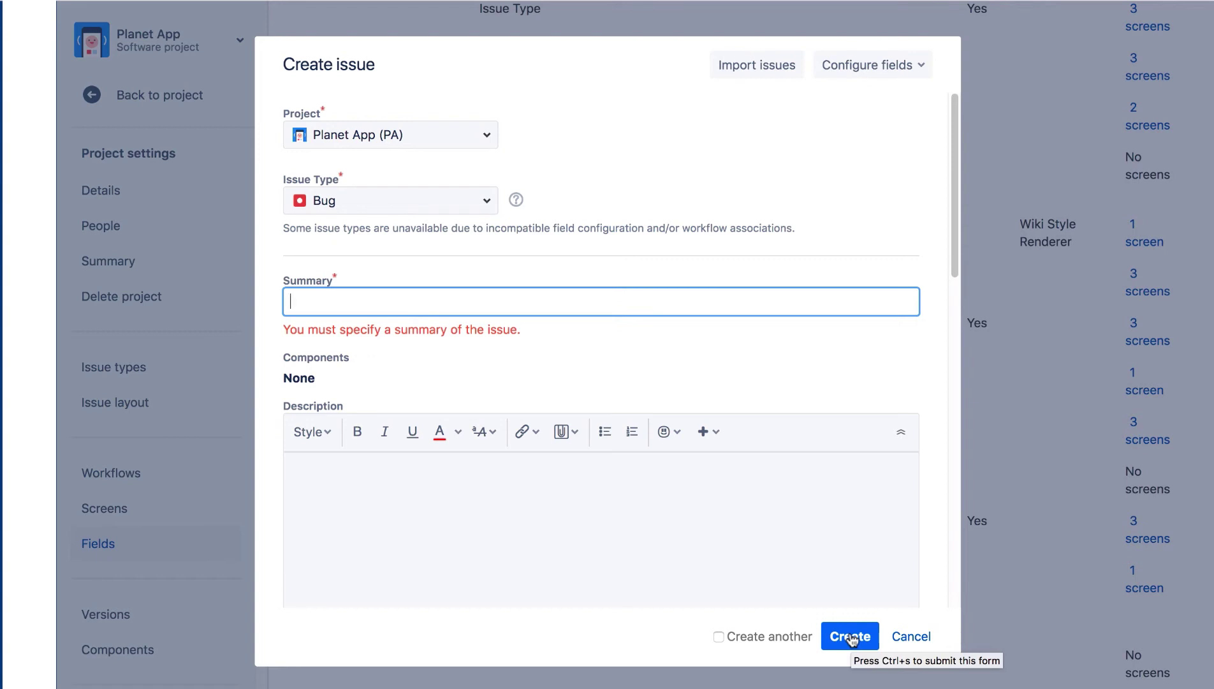
Step: Enter the summary 'Test 2', review Priority and Labels, and create the Bug
type("T")
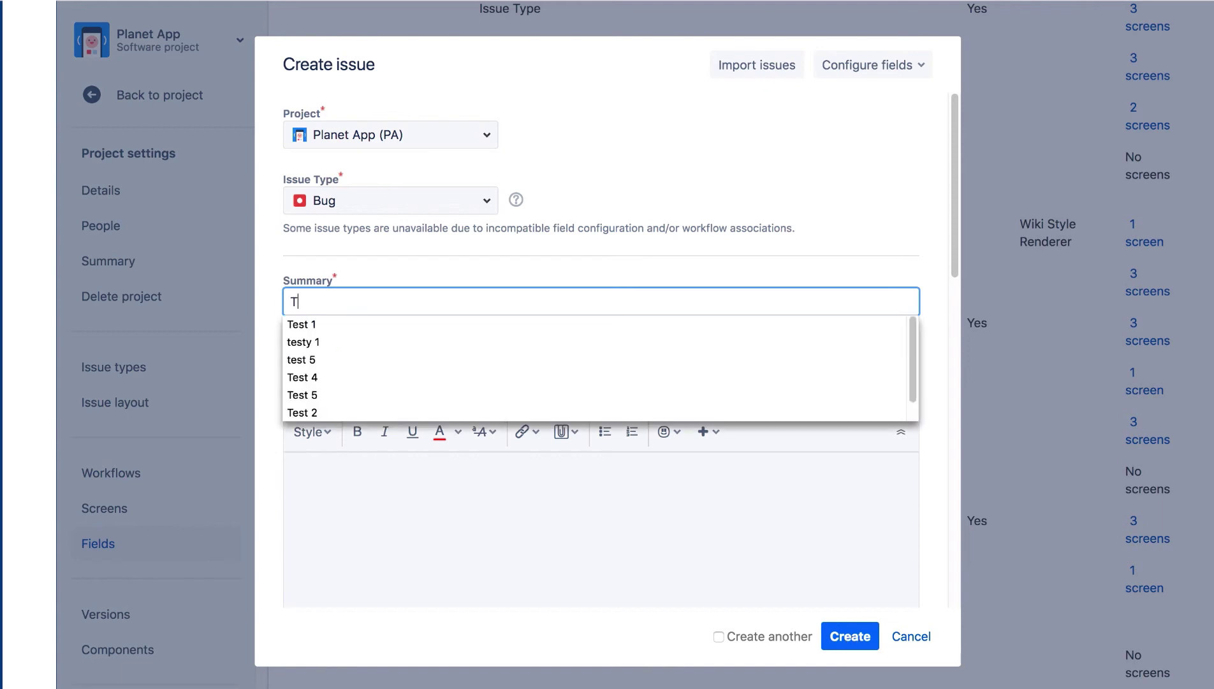
type("est 2")
left_click(850, 636)
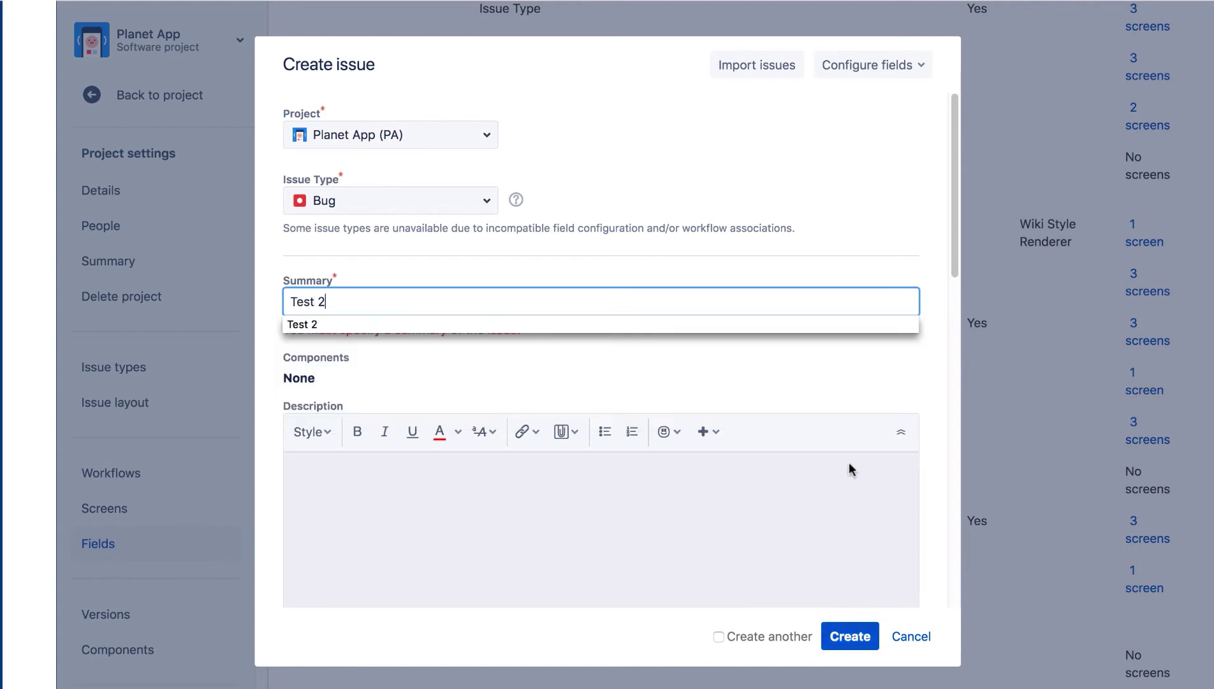
scroll(820, 368, "down", 6)
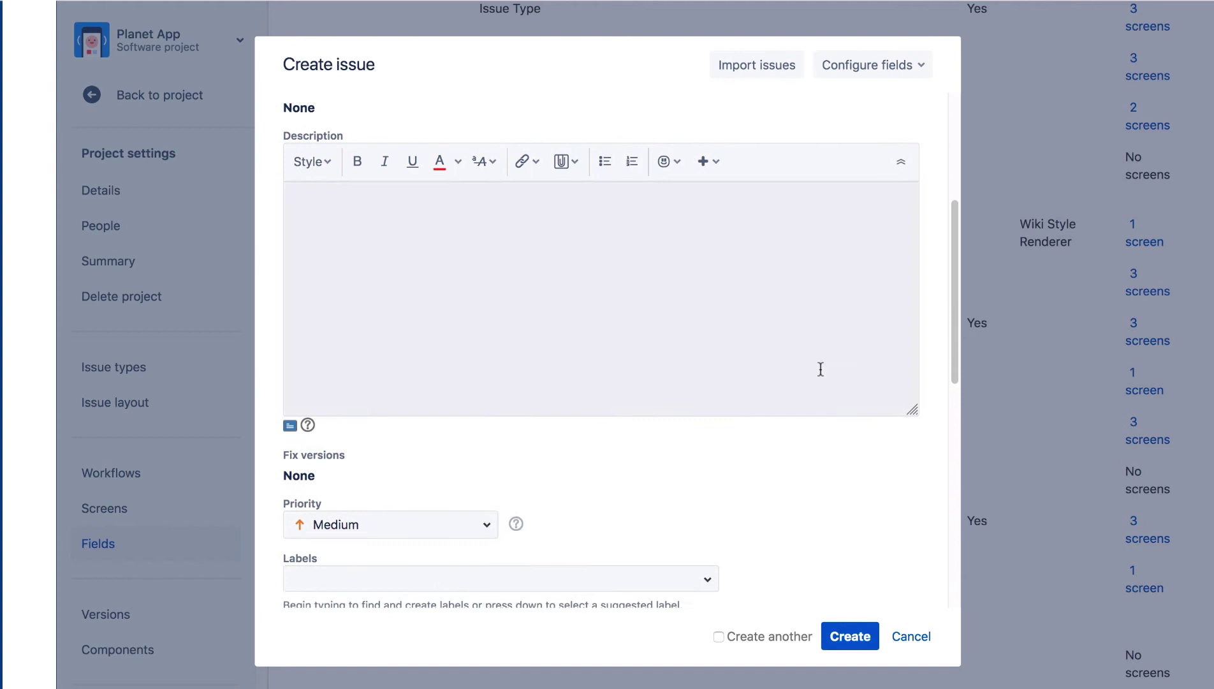
scroll(820, 367, "down", 3)
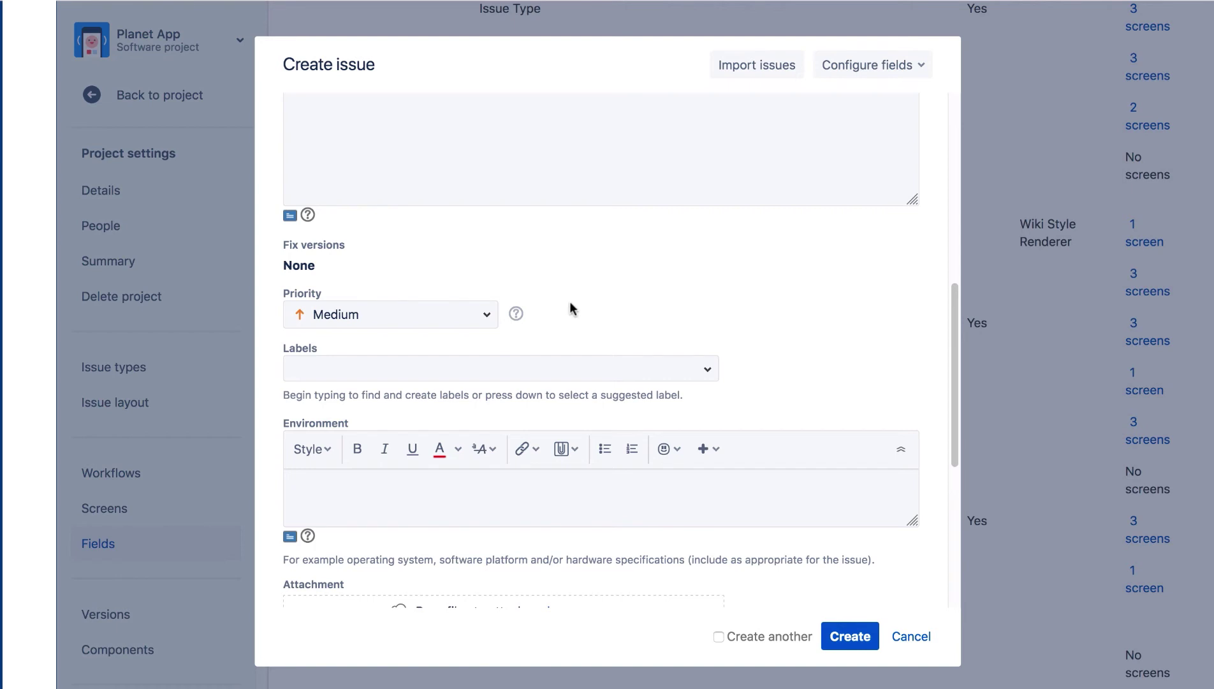
left_click(856, 640)
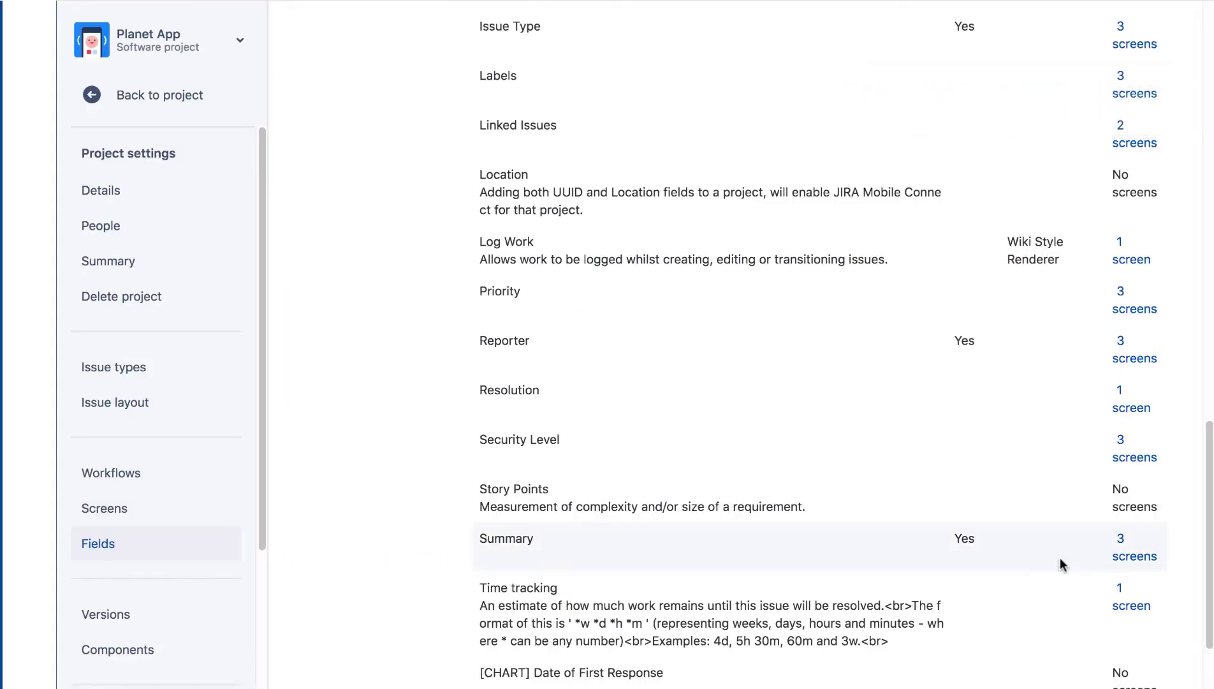
Step: Go to the Screens settings and expand PA: Kanban Bug Screen Scheme's details
left_click(139, 508)
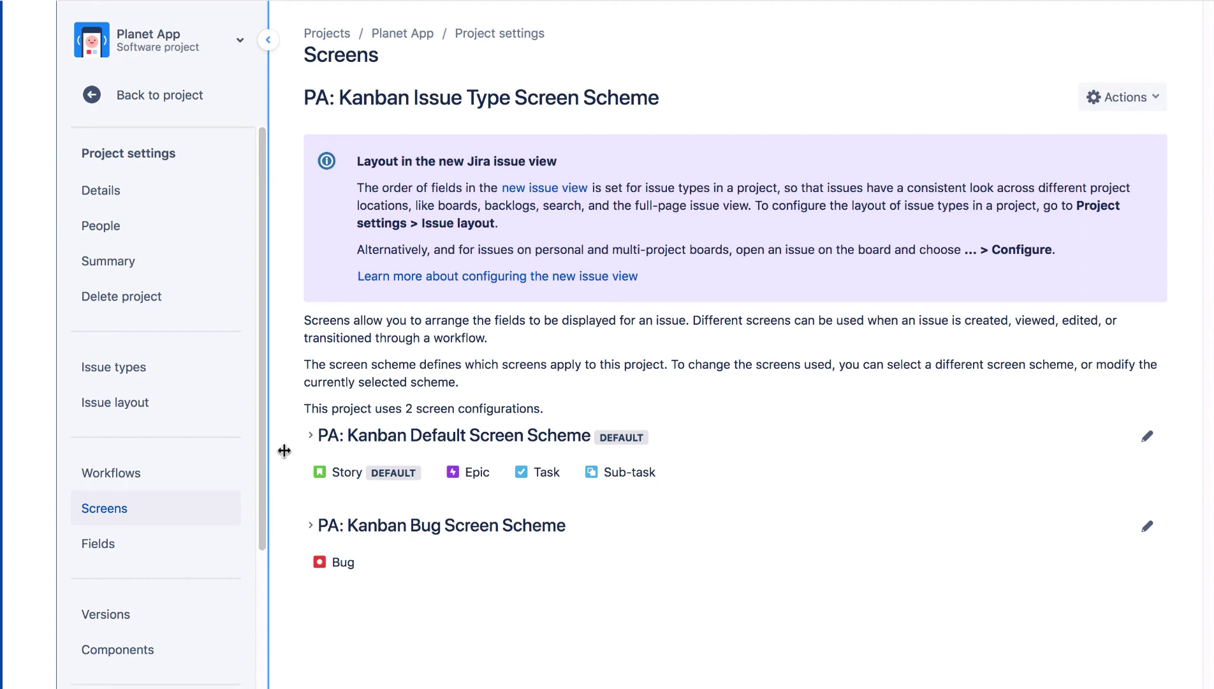
left_click(312, 527)
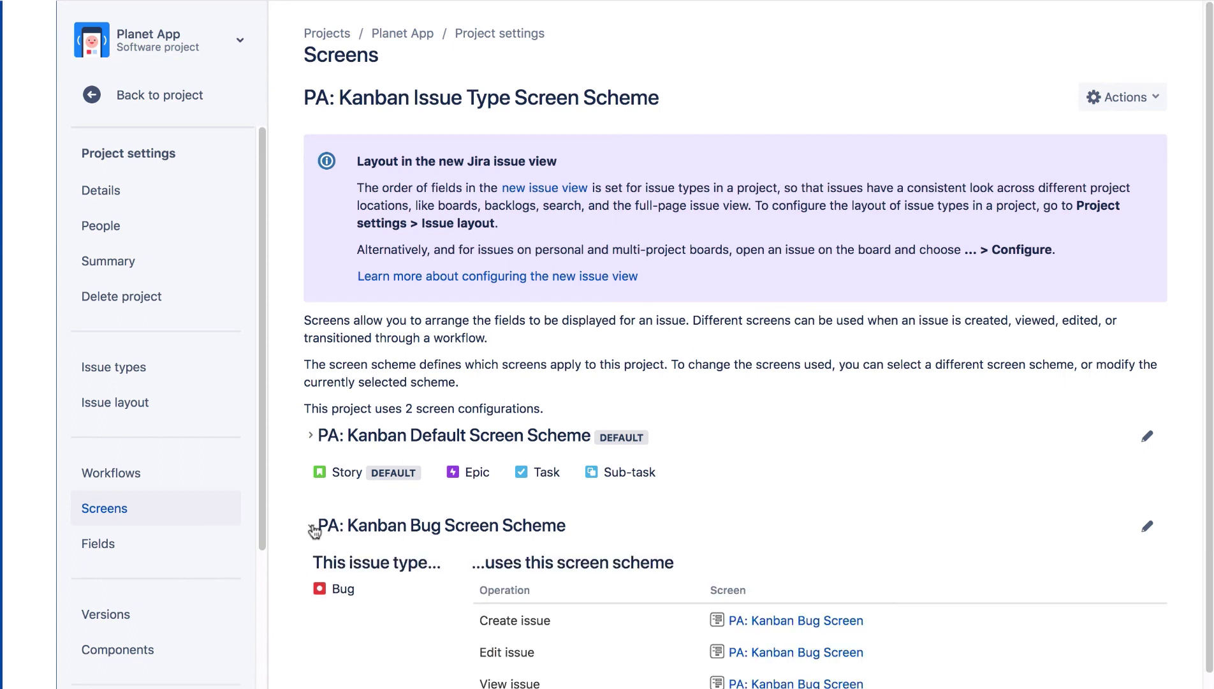
scroll(315, 529, "down", 1)
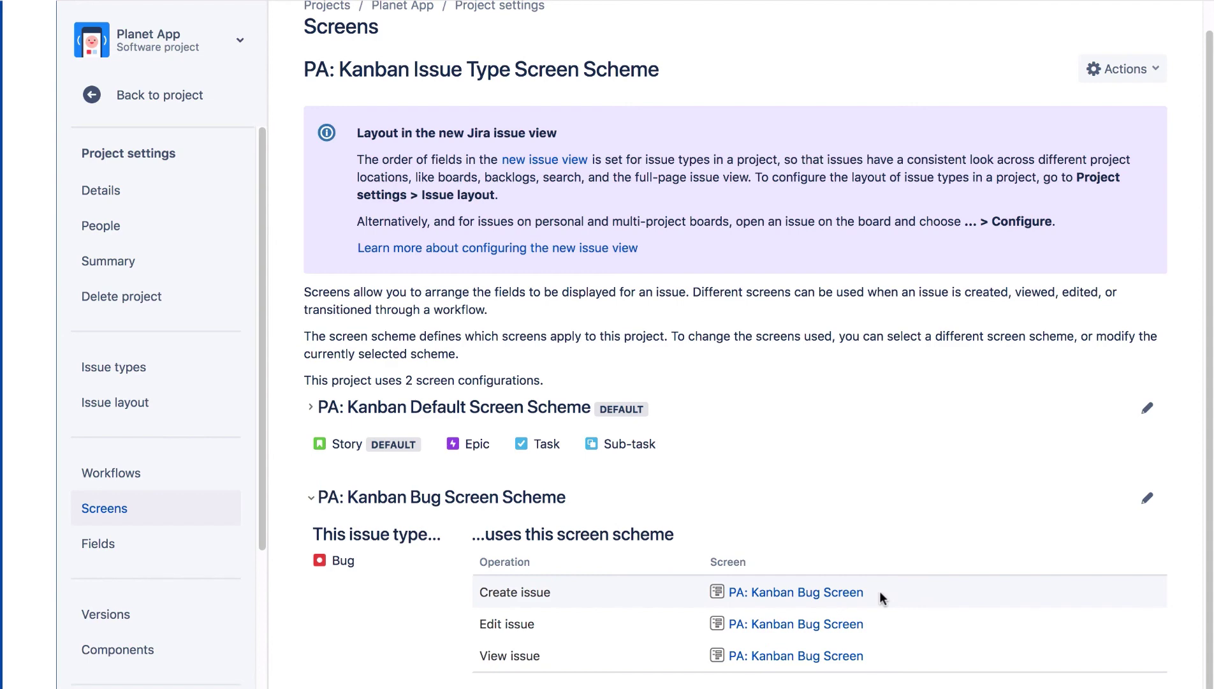
Step: On PA: Kanban Bug Screen, remove Labels, move Priority above Description, then start a new issue
left_click(842, 593)
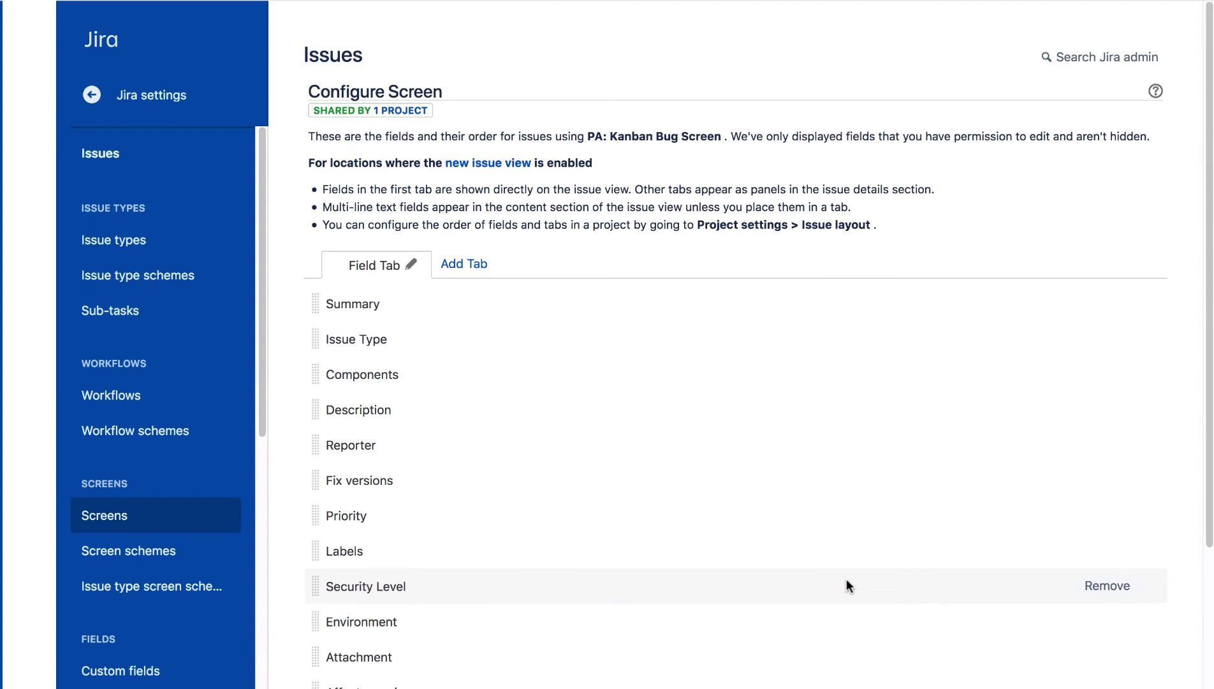
scroll(847, 582, "down", 3)
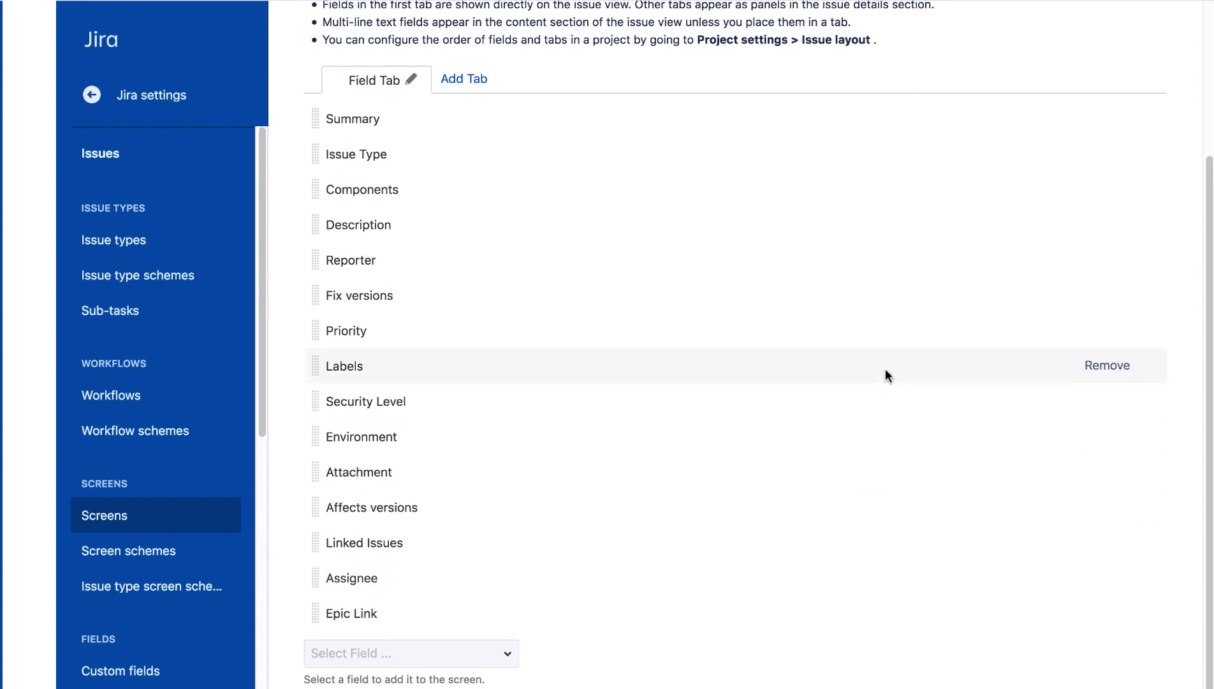
left_click(1106, 364)
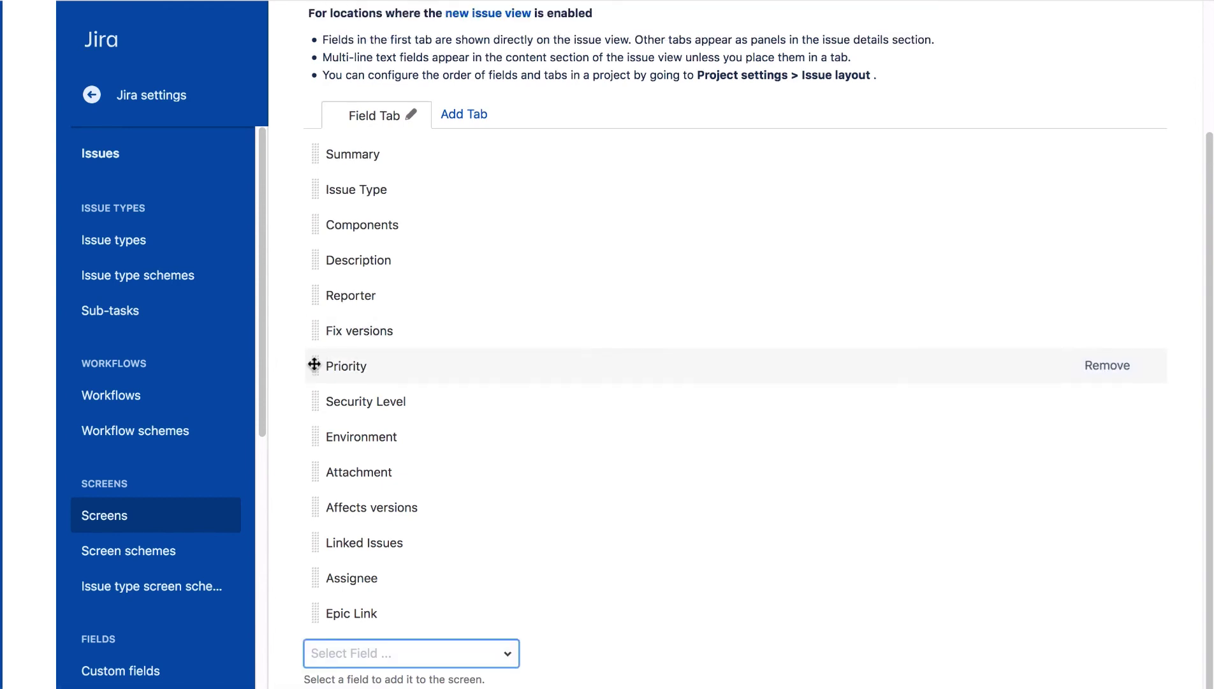
left_click_drag(317, 360, 317, 260)
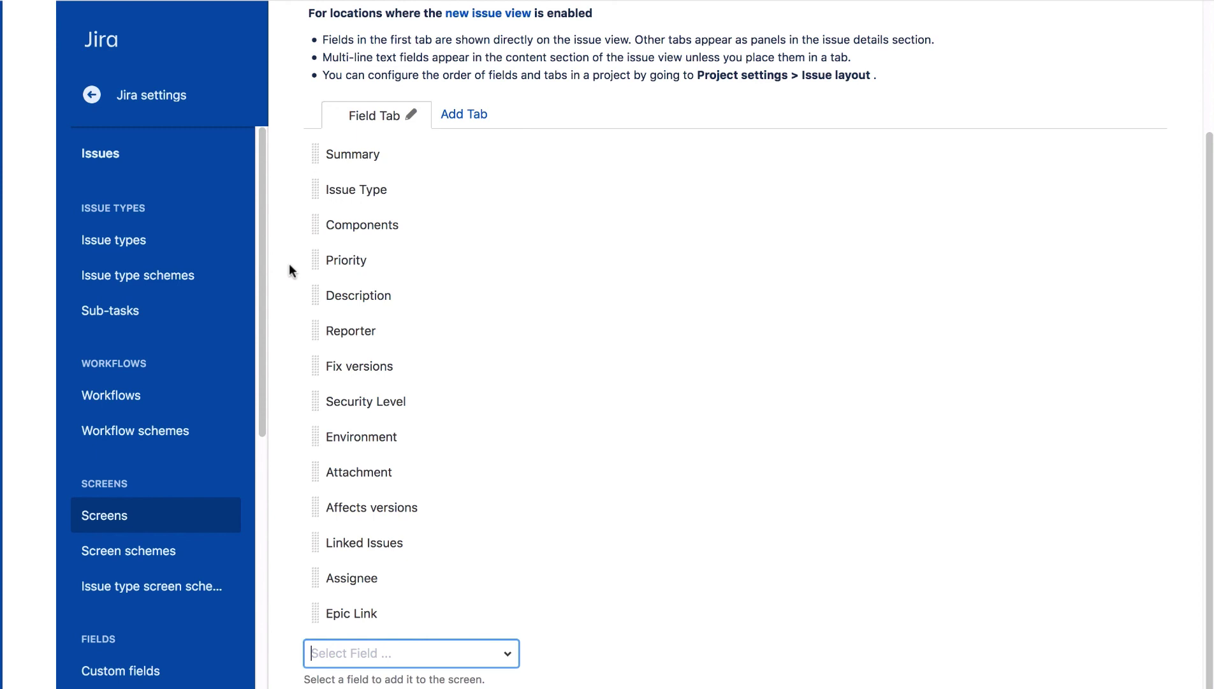
key("c")
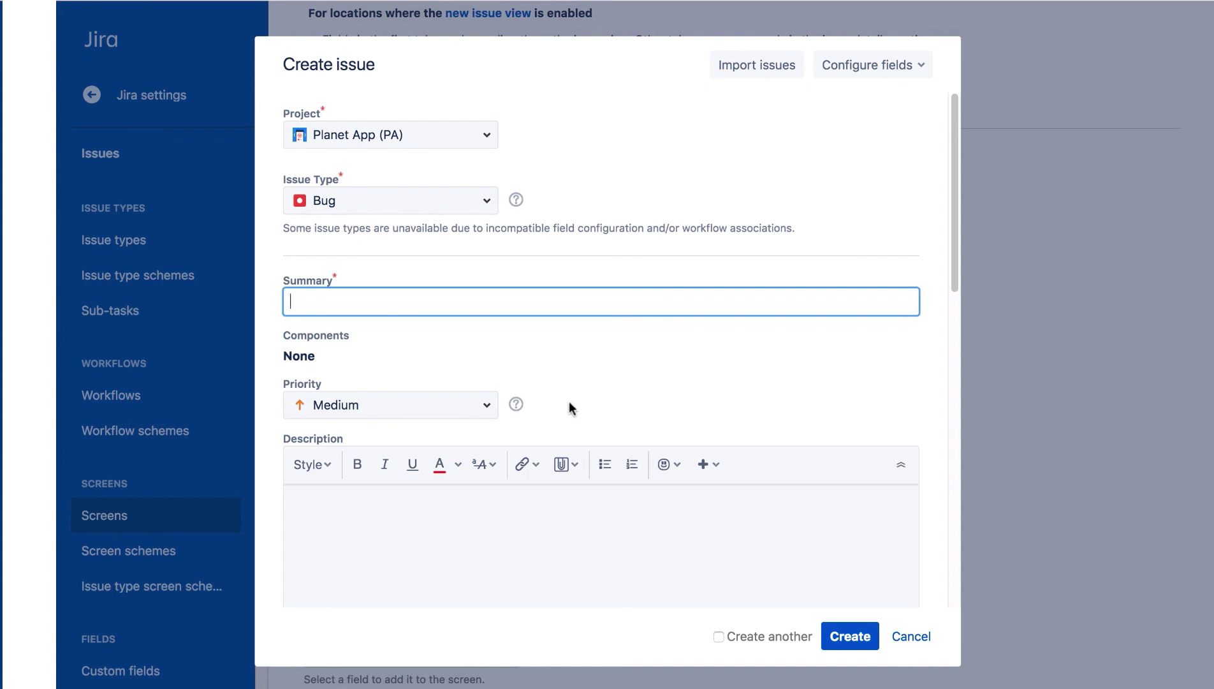
Step: Scroll the Bug create form to confirm Labels is gone and Priority follows Components
scroll(569, 401, "down", 10)
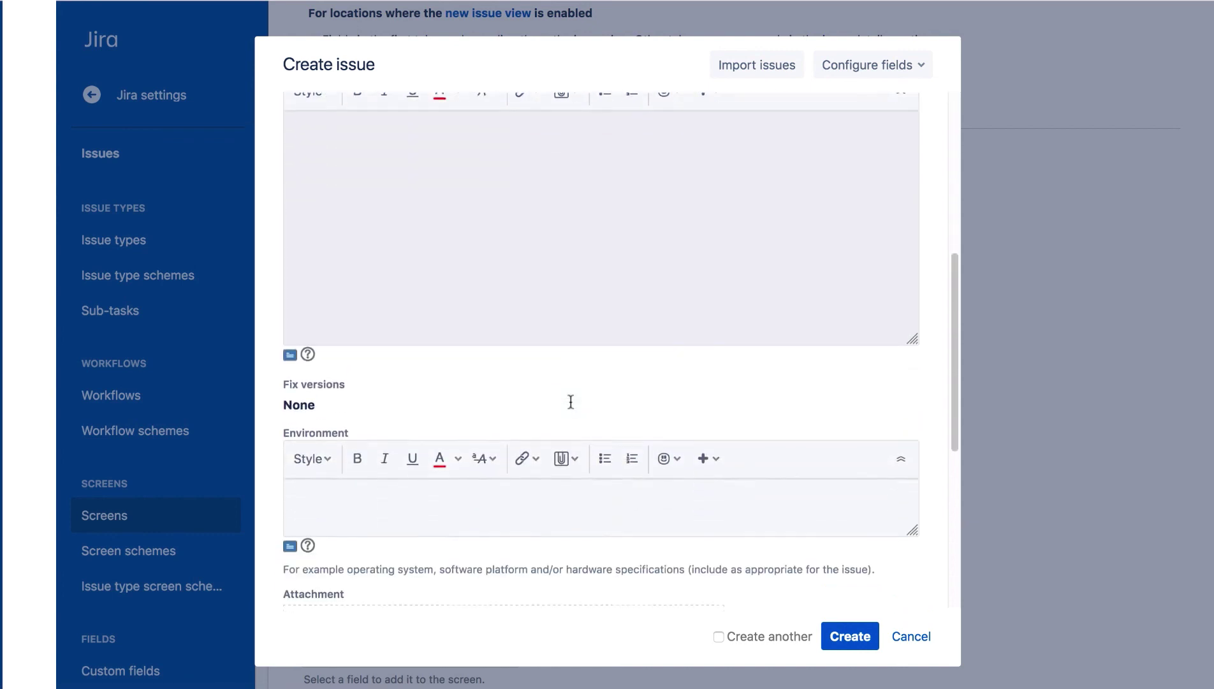
scroll(570, 402, "down", 5)
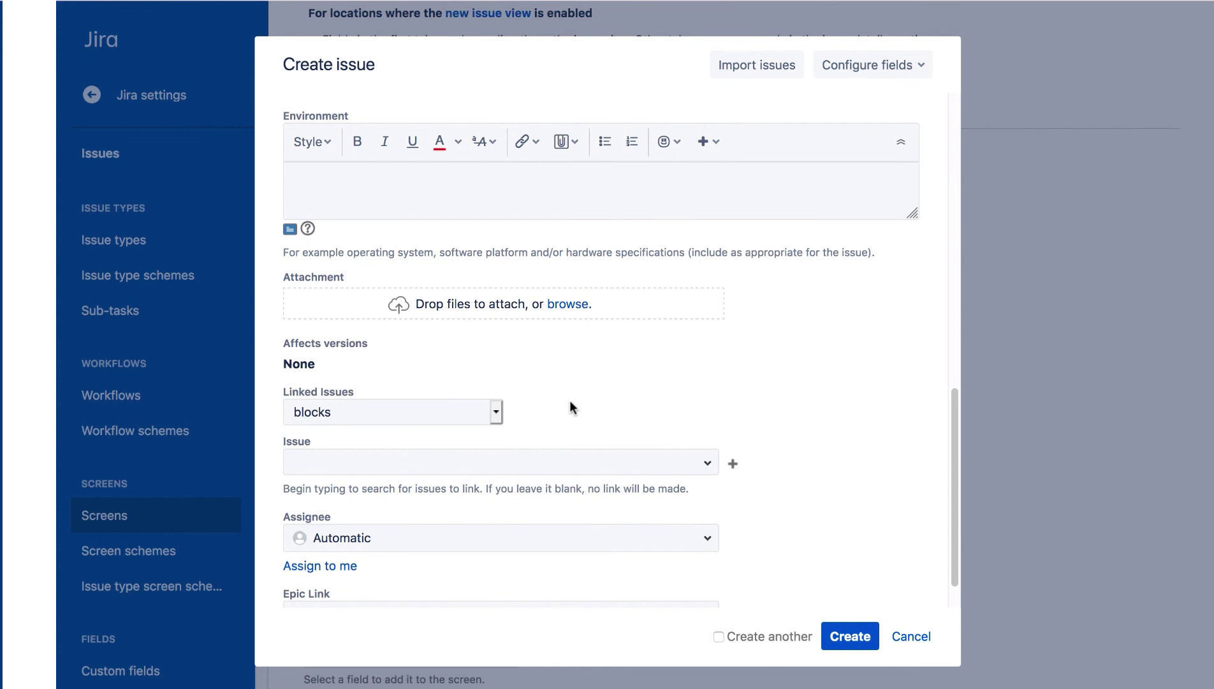
scroll(569, 403, "up", 15)
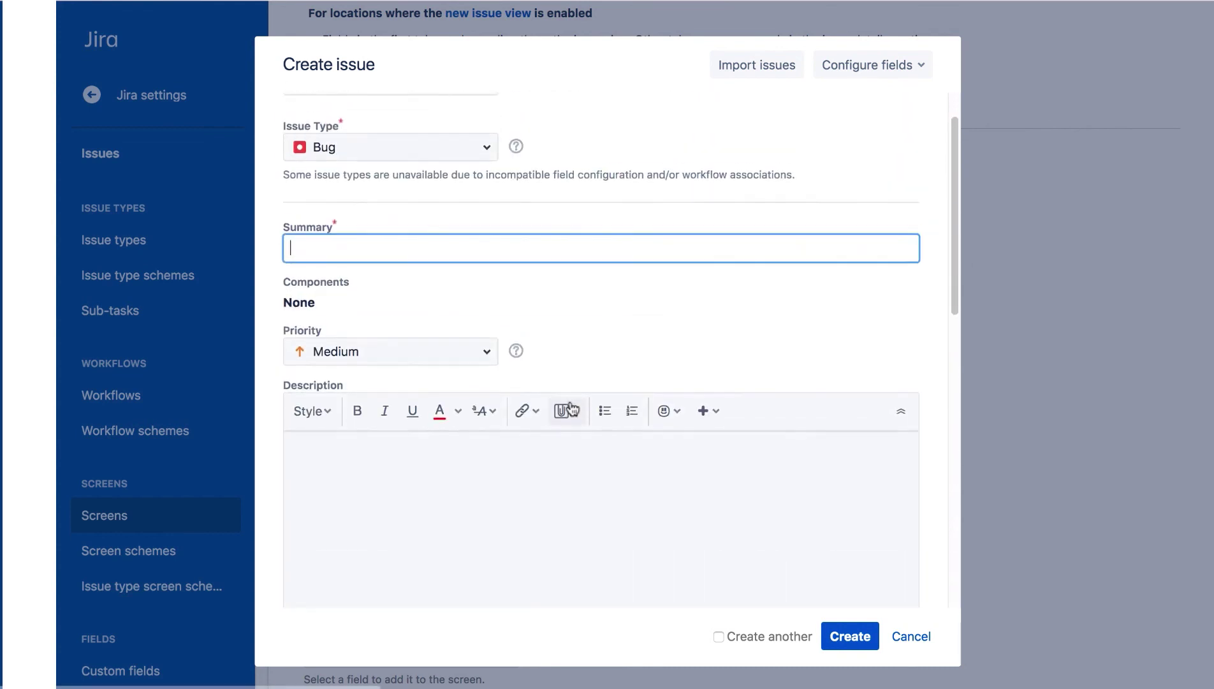
scroll(567, 398, "up", 2)
Step: Switch the issue type to Story and confirm its form still includes Labels
left_click(488, 204)
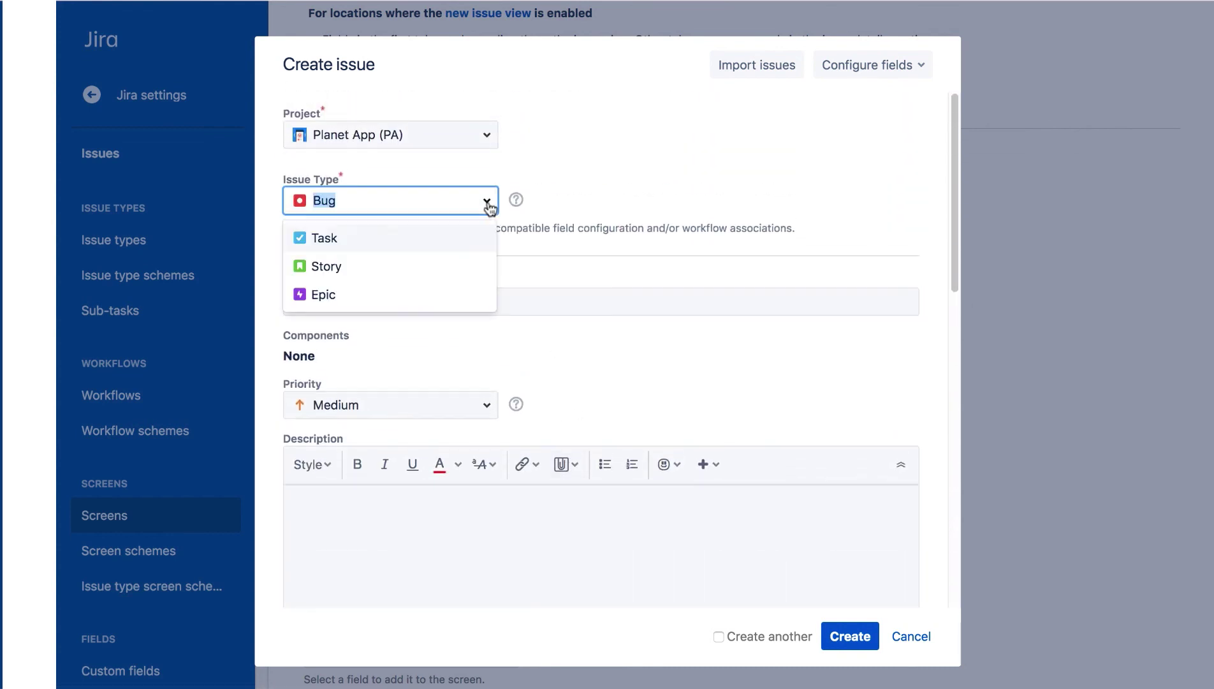
left_click(425, 267)
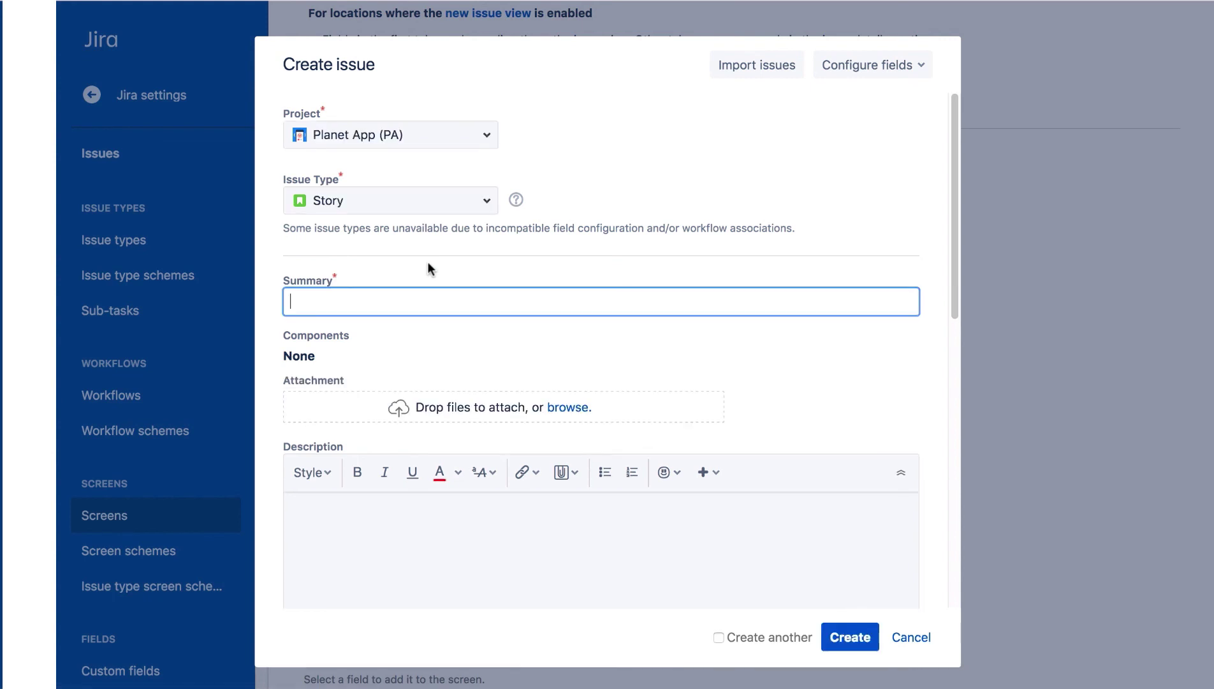
scroll(428, 263, "down", 5)
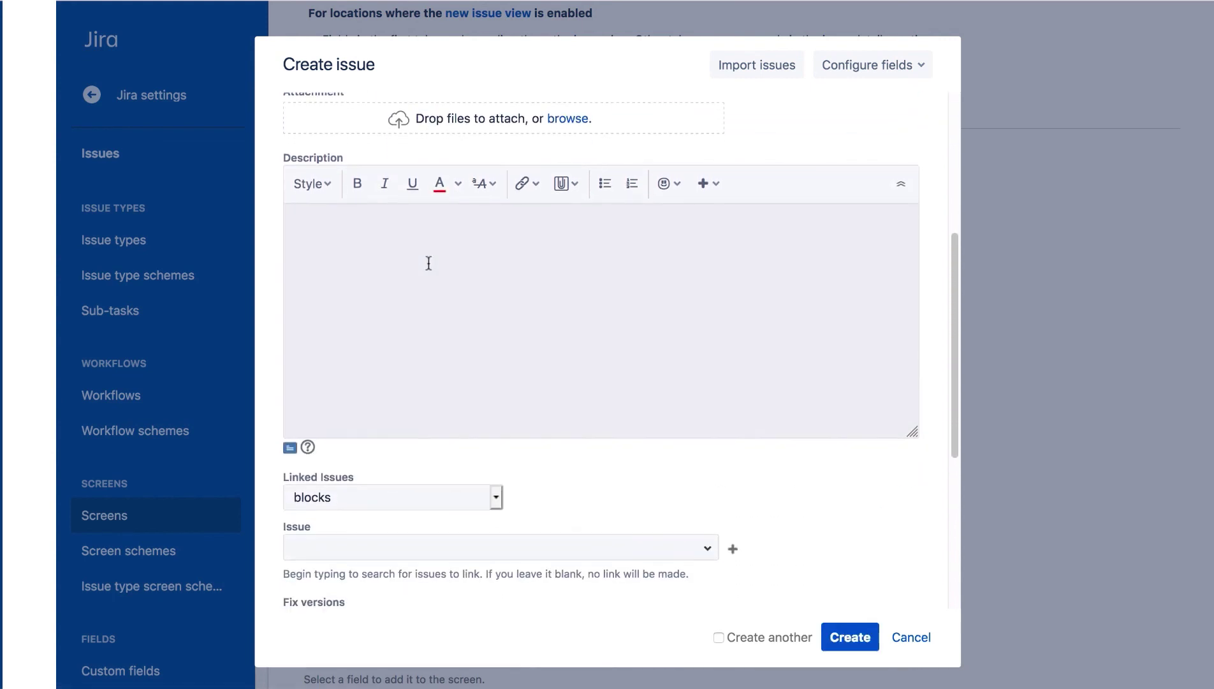
scroll(429, 263, "down", 5)
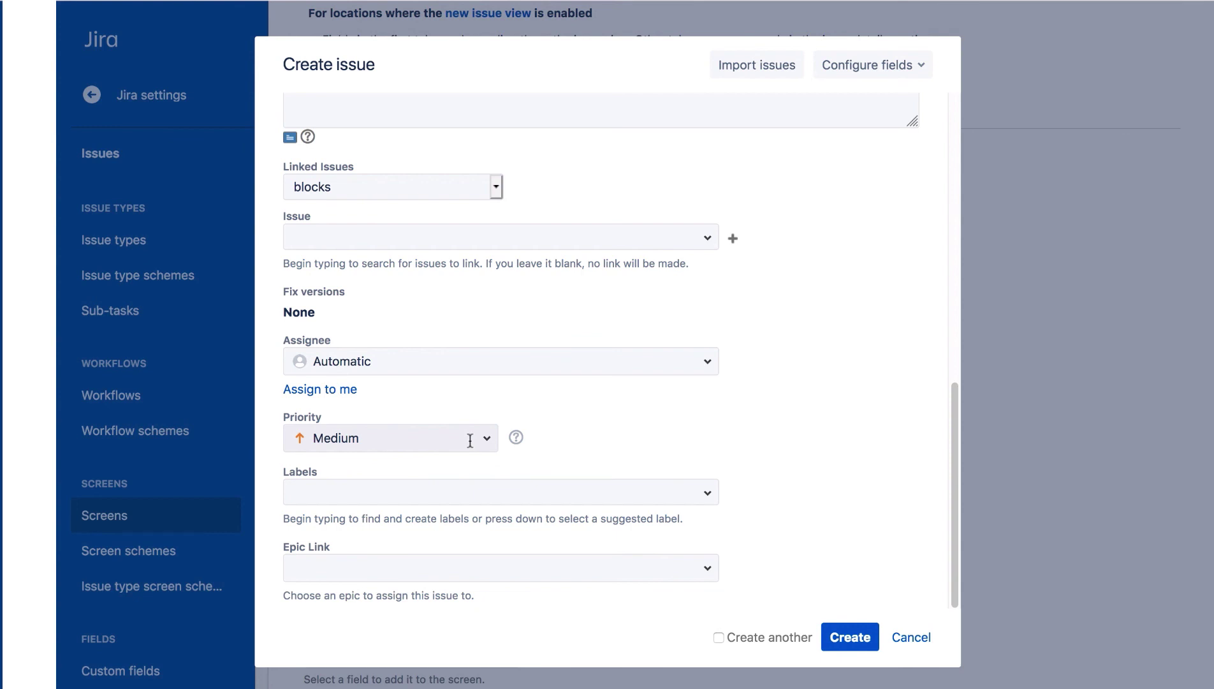
scroll(470, 441, "up", 10)
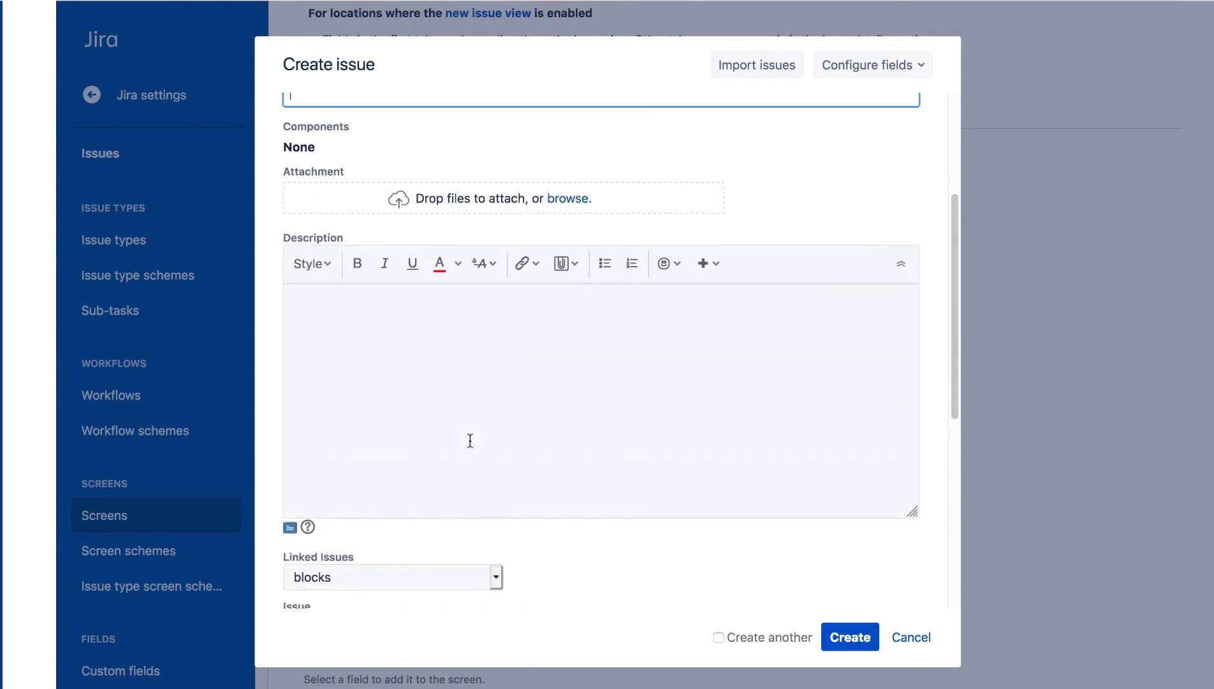
Step: Create the Story with the summary 'Test 3'
left_click(447, 300)
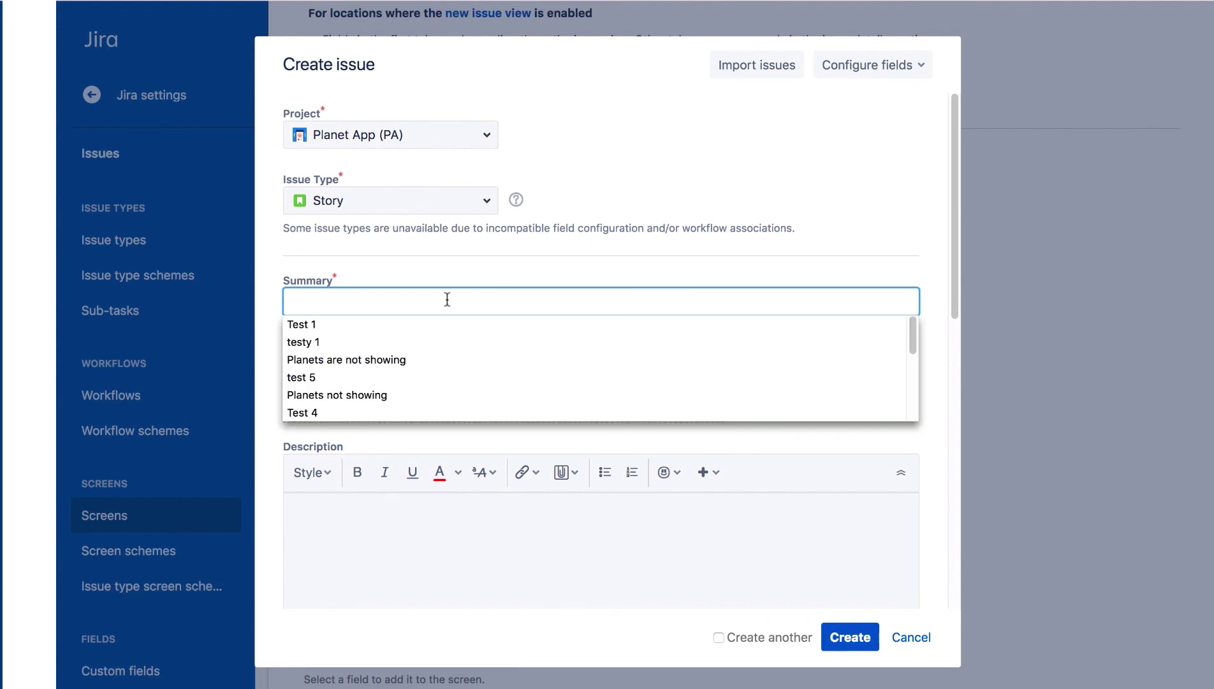
type("Test 3")
left_click(850, 637)
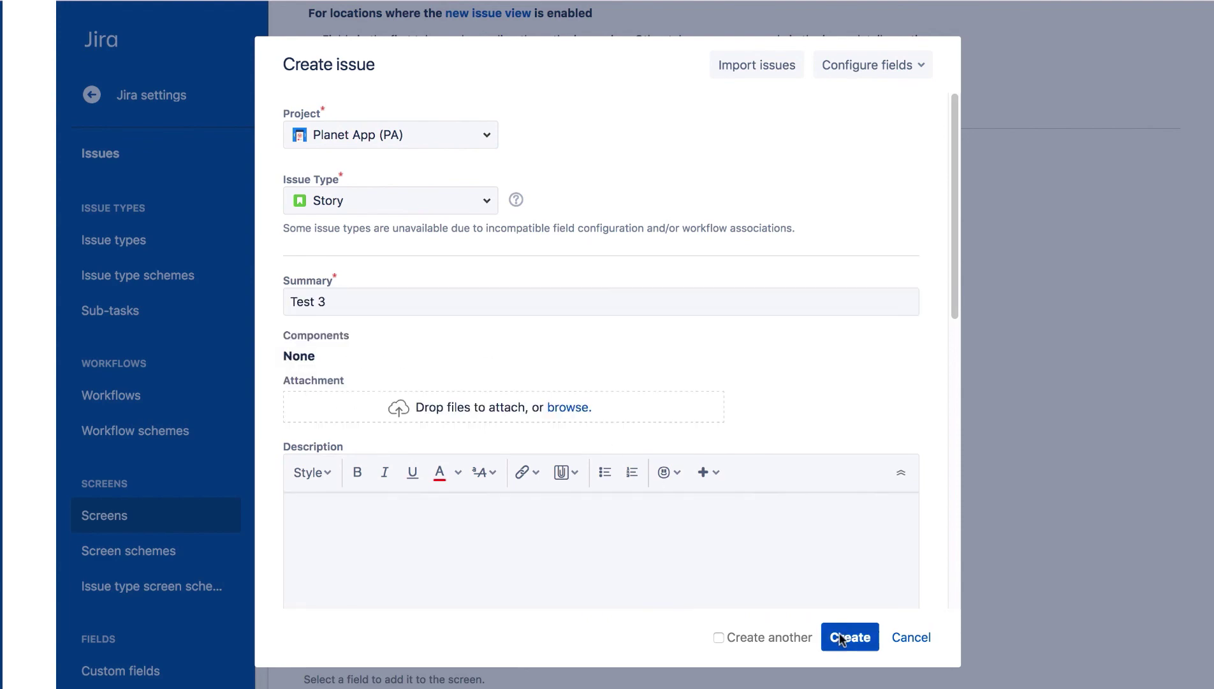